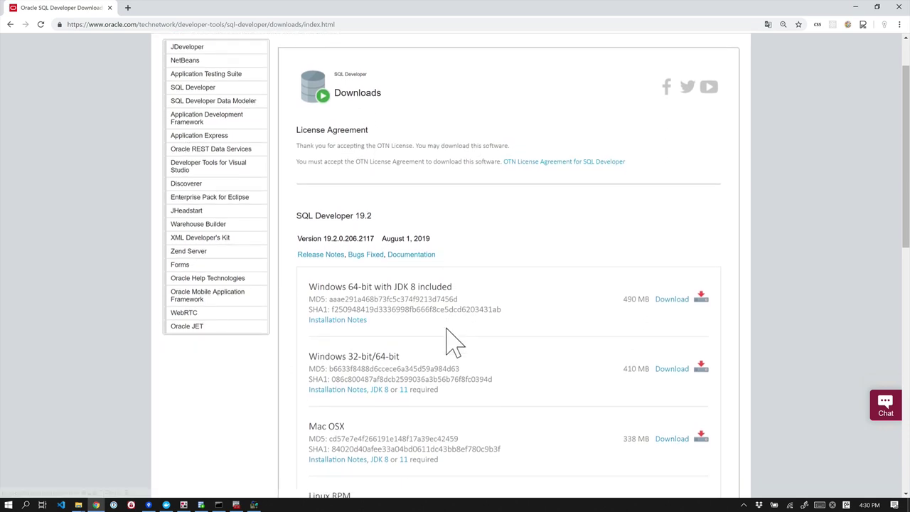
# Examine the Windows 32-bit/64-bit and Windows 64-bit with JDK 8 packages on the SQL Developer download page
pyautogui.scroll(-2, 451, 341)
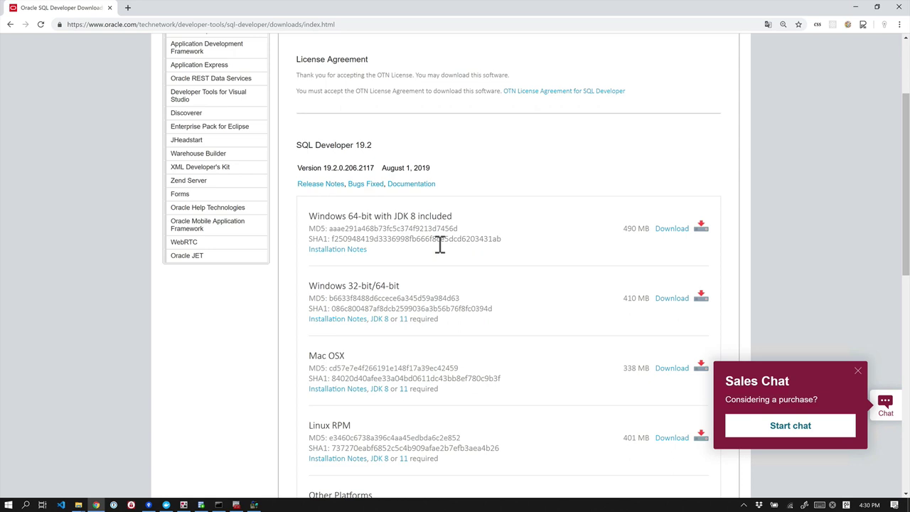
pyautogui.tripleClick(339, 284)
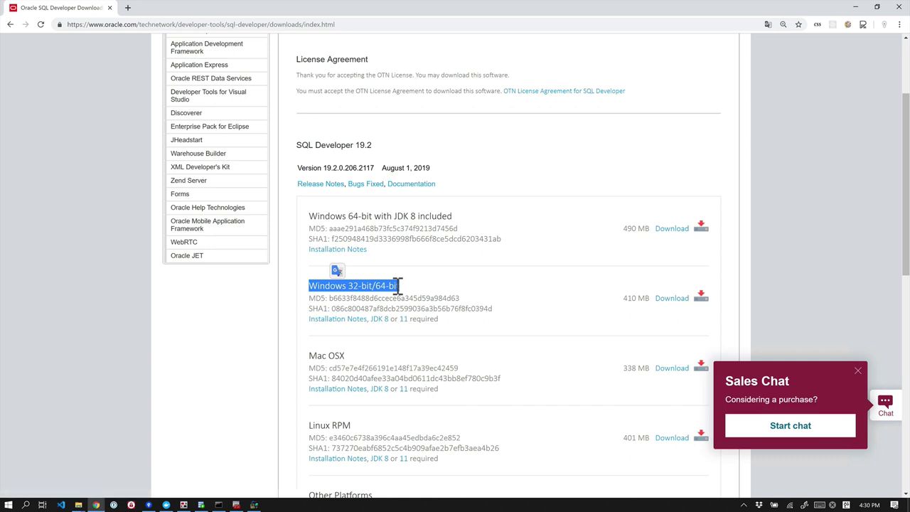
pyautogui.tripleClick(376, 217)
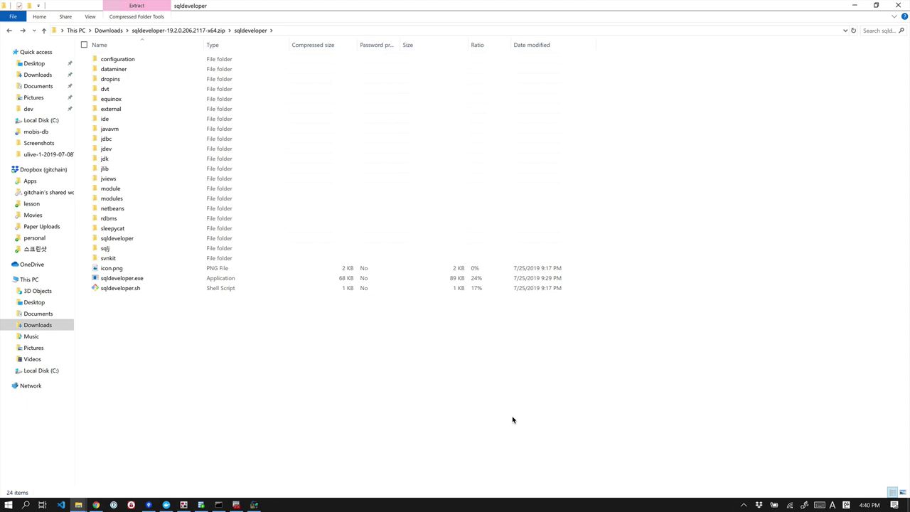
# Identify the sqldeveloper.exe and sqldeveloper.sh launchers in the downloaded sqldeveloper folder, and switch to Oracle SQL Developer
pyautogui.click(126, 280)
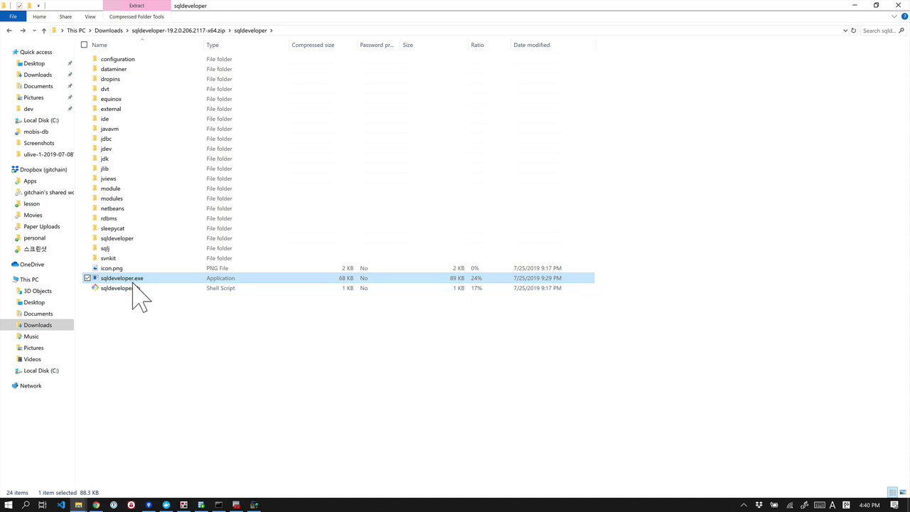
pyautogui.click(134, 289)
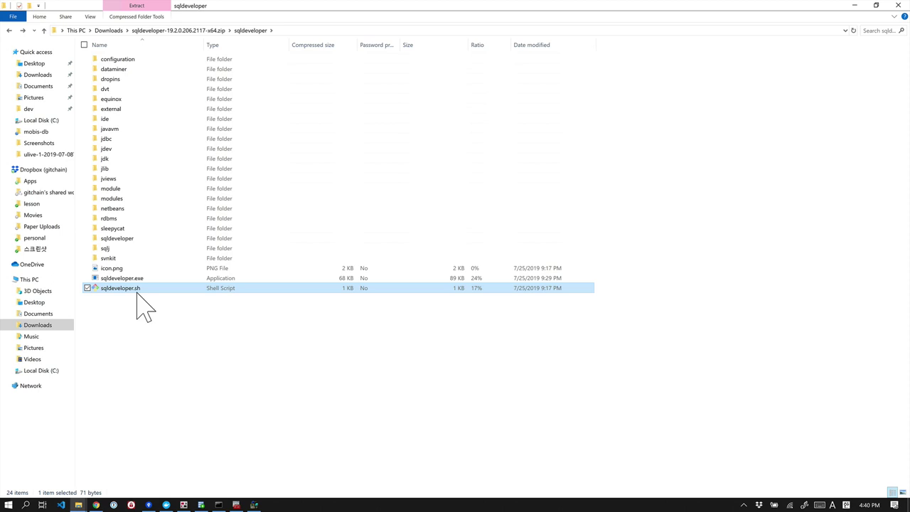
pyautogui.click(204, 498)
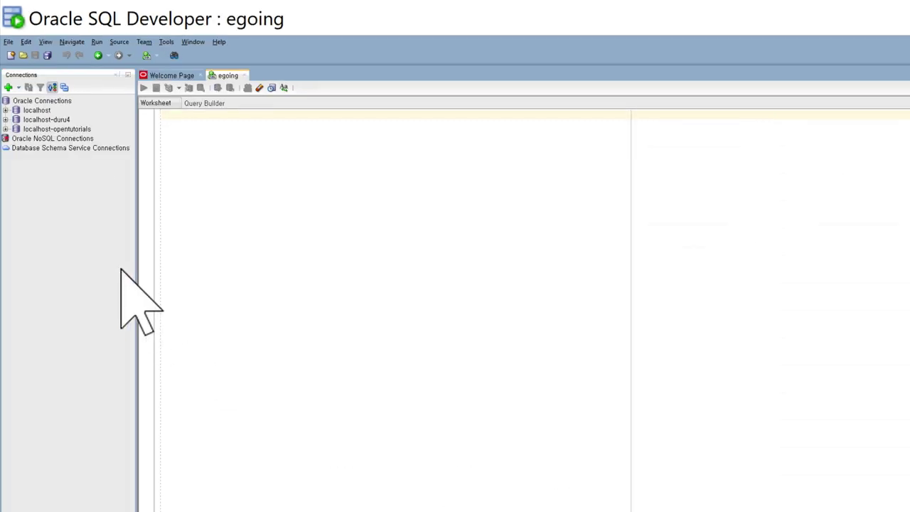
# Start a new database connection under Oracle Connections and name it egoing-oracle
pyautogui.click(29, 100)
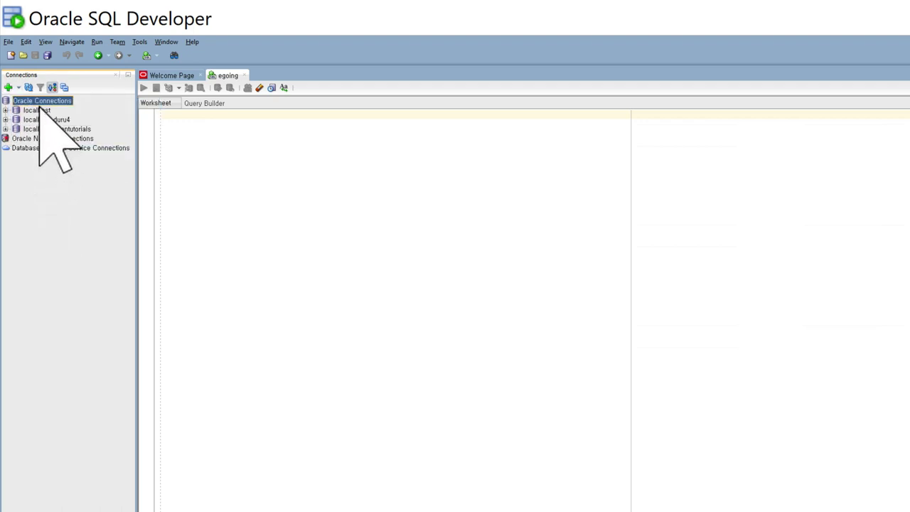
pyautogui.rightClick(40, 99)
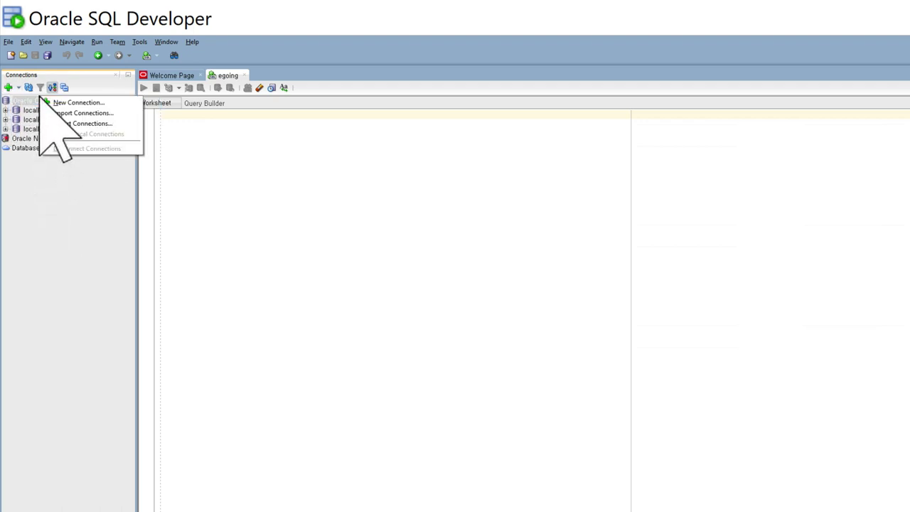
pyautogui.click(101, 103)
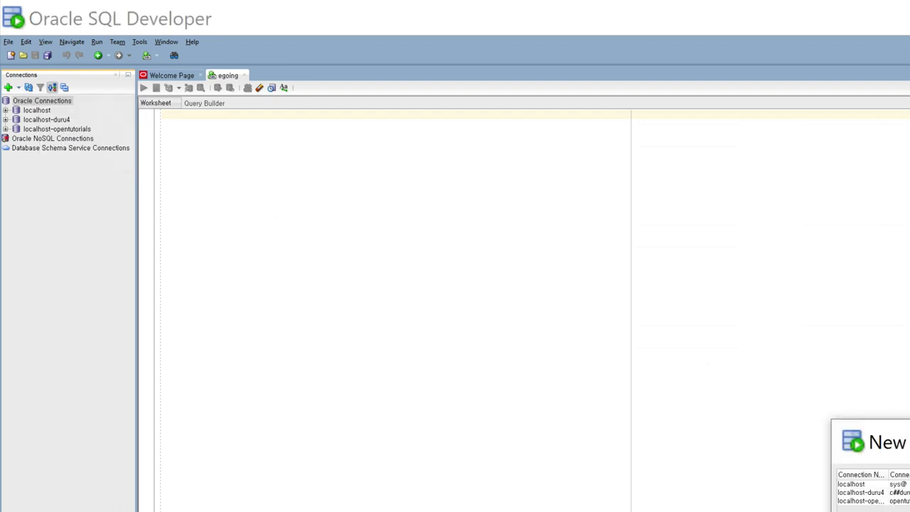
pyautogui.moveTo(307, 243); pyautogui.dragTo(351, 231)
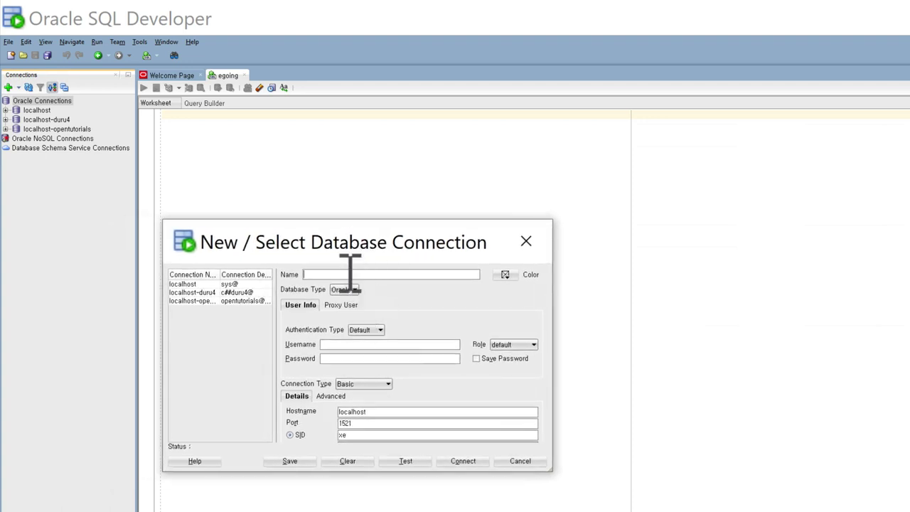
pyautogui.write('egoing-oracle')
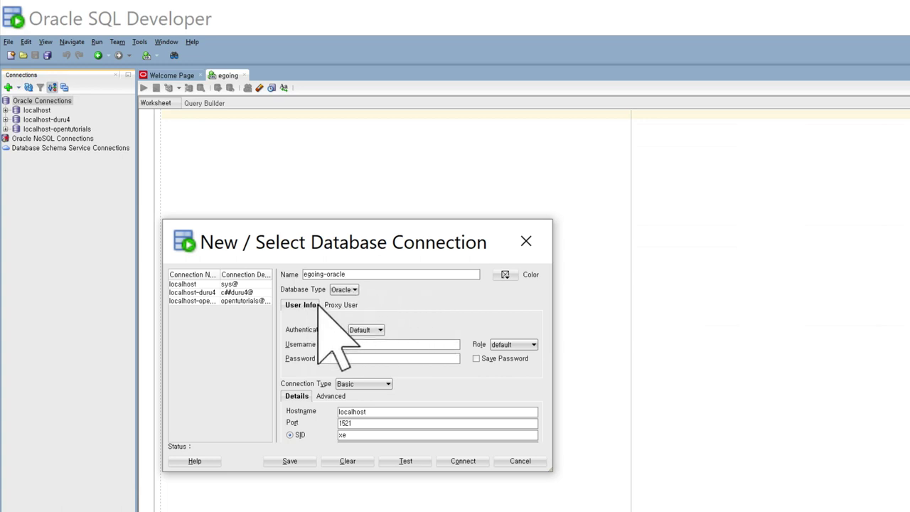
# Enter the username egoing and the account password for the connection, and enable Save Password
pyautogui.click(363, 344)
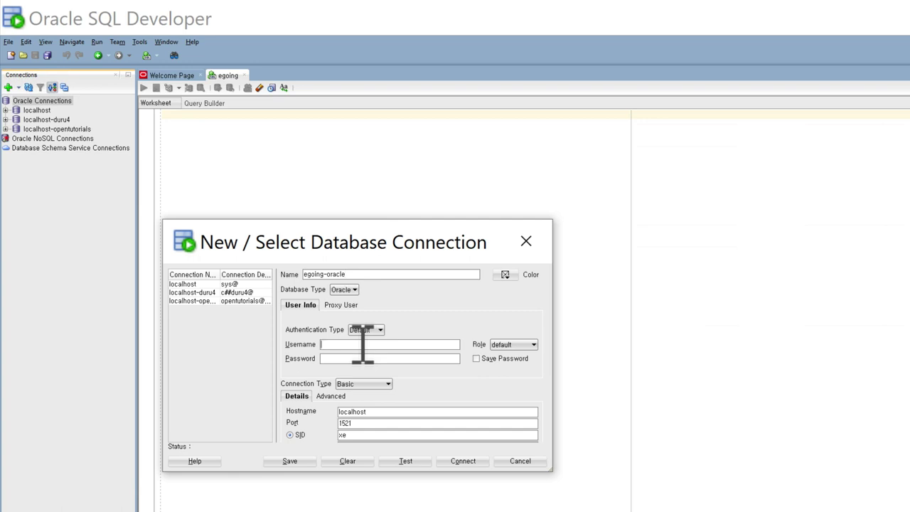
pyautogui.write('egoing')
pyautogui.press('Tab')
pyautogui.press('Tab')
pyautogui.write('111111')
pyautogui.click(476, 358)
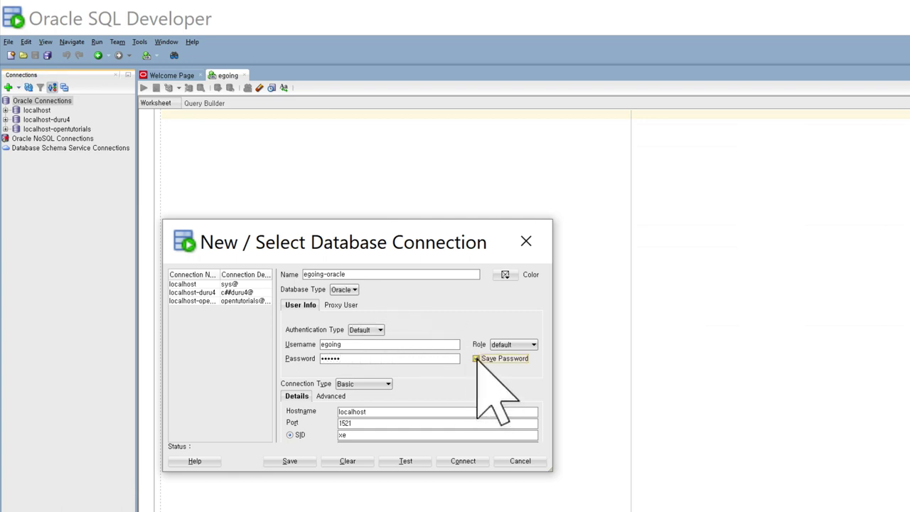
# Review the roles and connection types offered for the new connection, along with its hostname setting
pyautogui.click(514, 344)
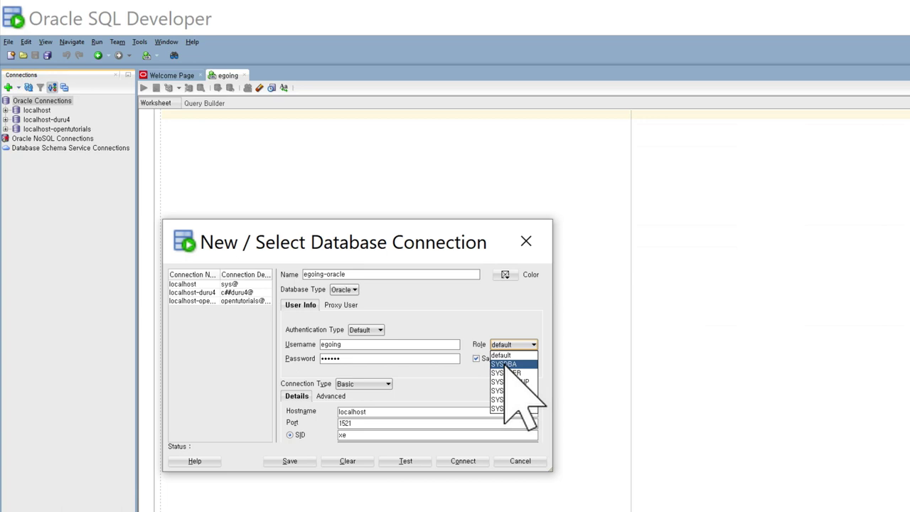
pyautogui.click(518, 302)
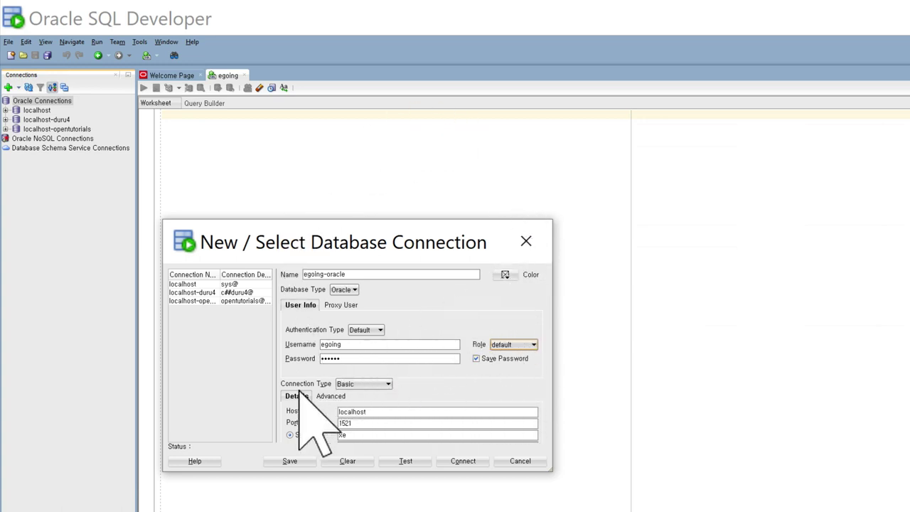
pyautogui.click(368, 383)
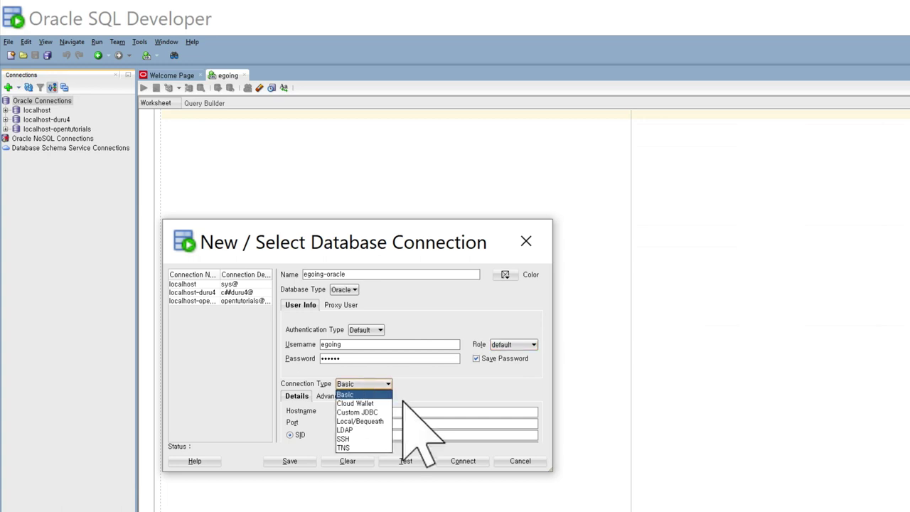
pyautogui.press('Escape')
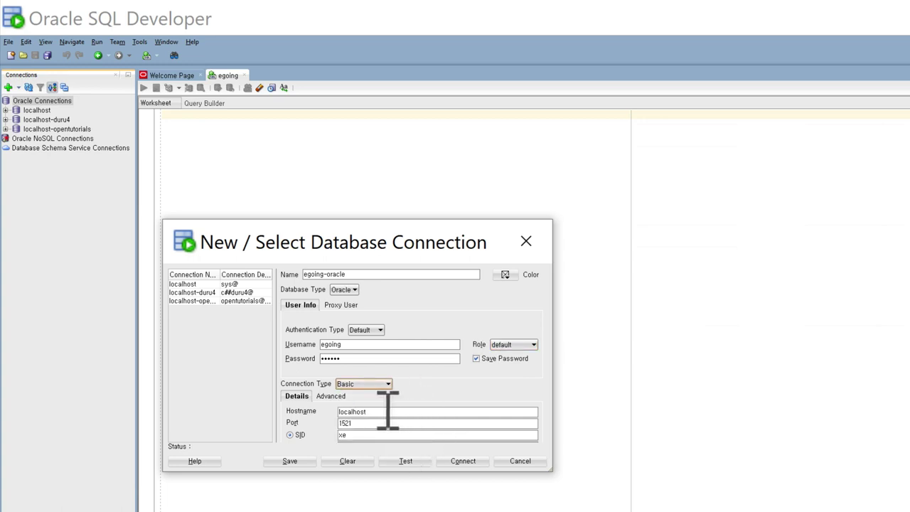
pyautogui.click(387, 411)
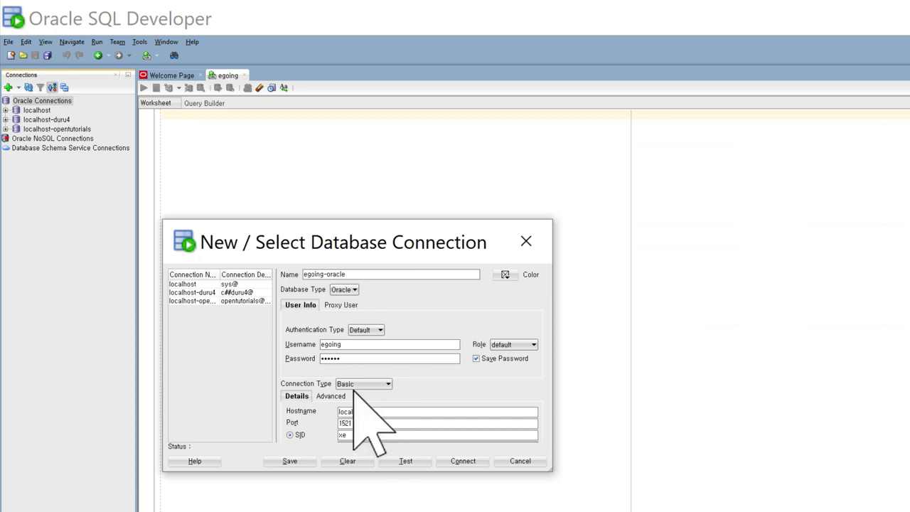
# Set the connection type of egoing-oracle to Local/Bequeath
pyautogui.click(380, 384)
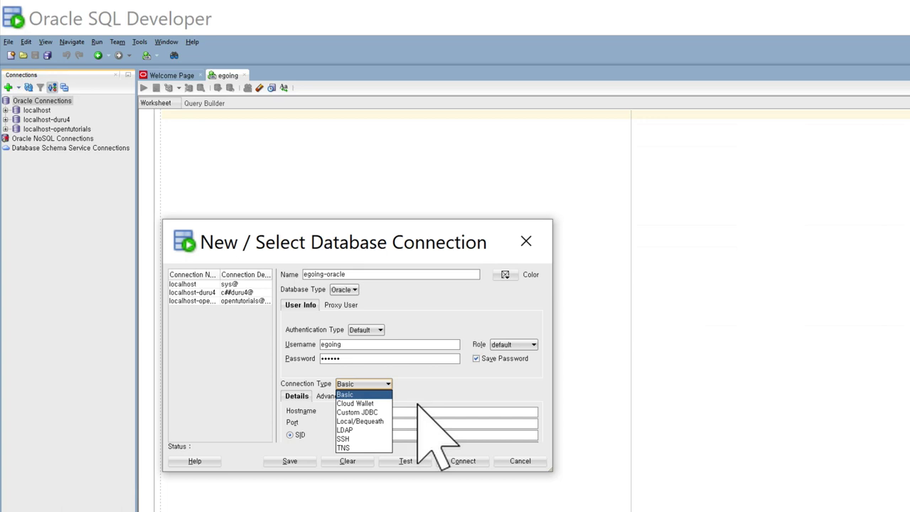
pyautogui.click(375, 423)
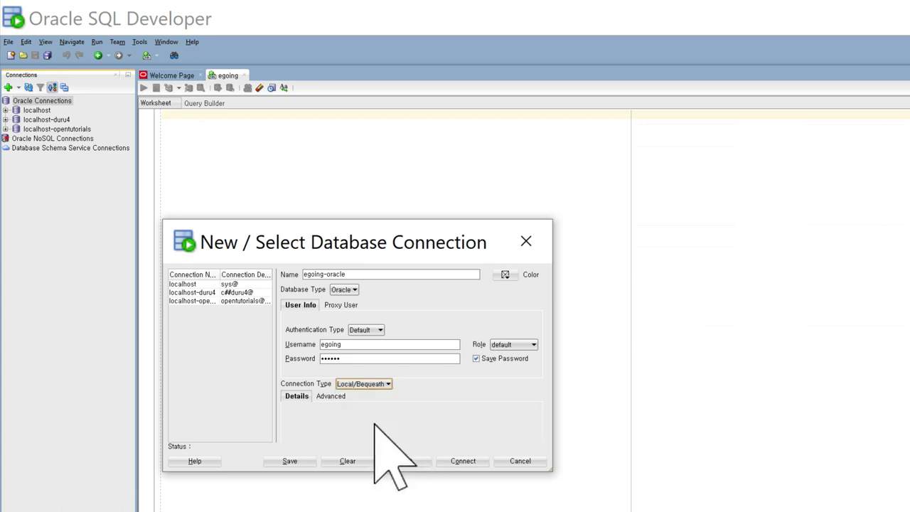
pyautogui.click(370, 385)
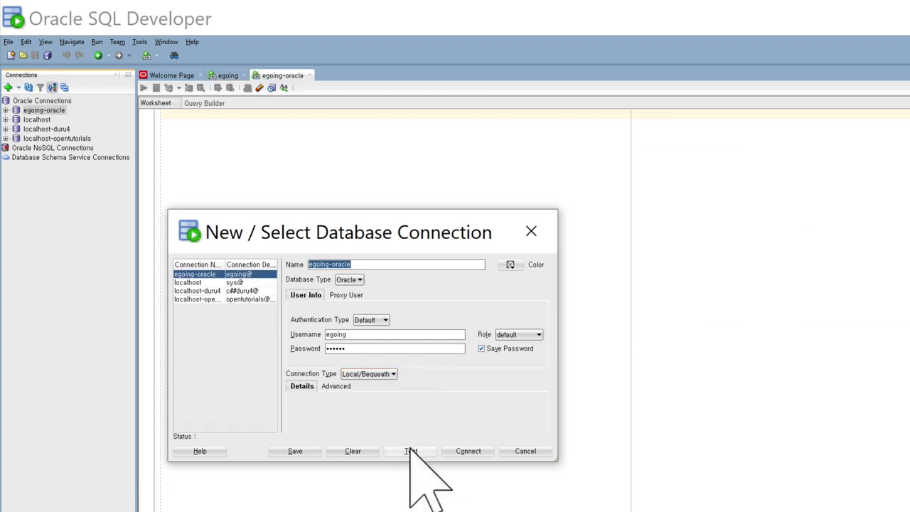
# Test the egoing-oracle connection, save it and close the connection dialog
pyautogui.click(410, 450)
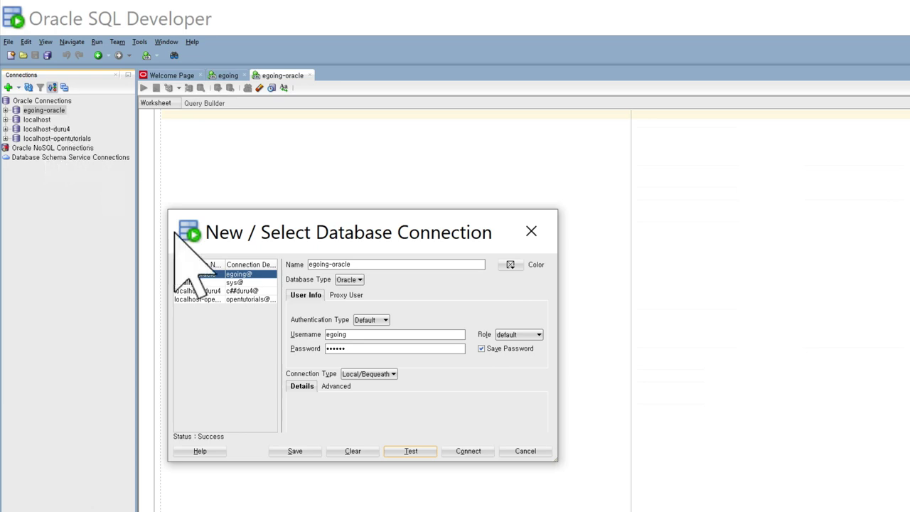
pyautogui.click(283, 452)
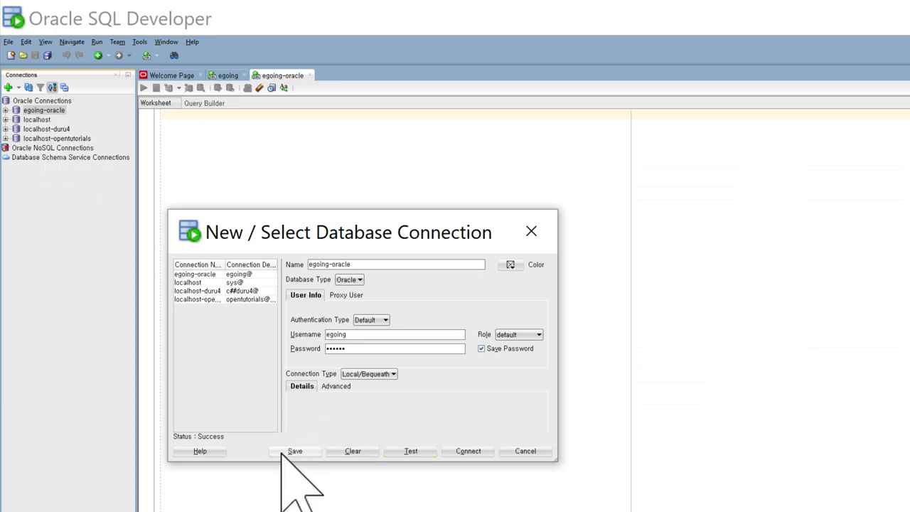
pyautogui.click(542, 450)
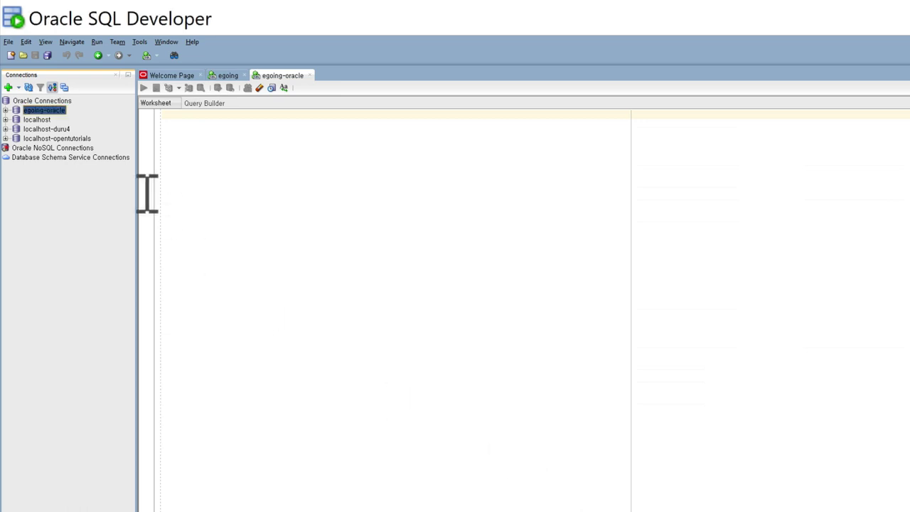
# Connect to egoing-oracle and run the query SELECT * FROM topic; in its worksheet, enlarging the results area
pyautogui.doubleClick(54, 111)
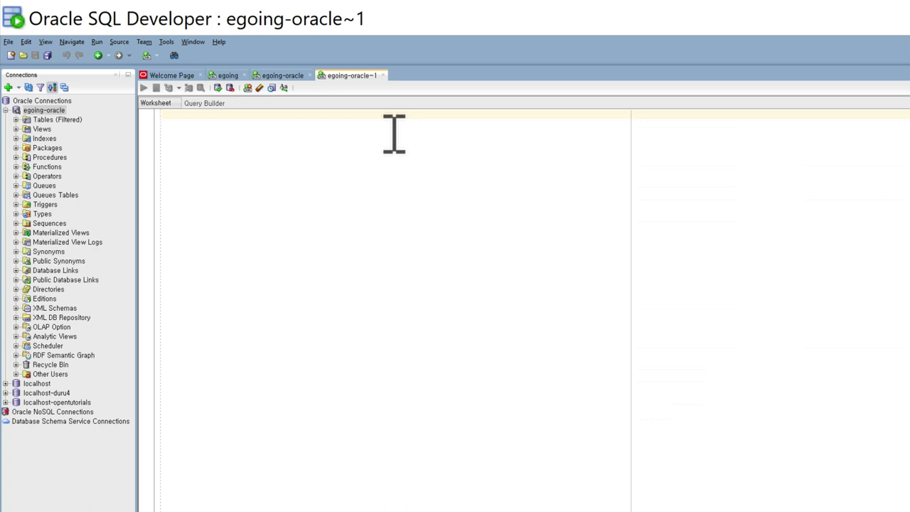
pyautogui.write('SELECT')
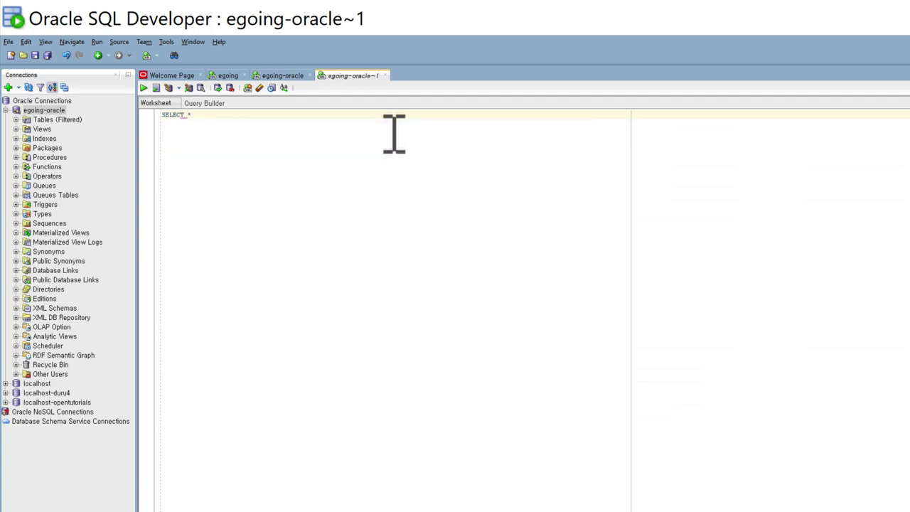
pyautogui.write(' * FROM ')
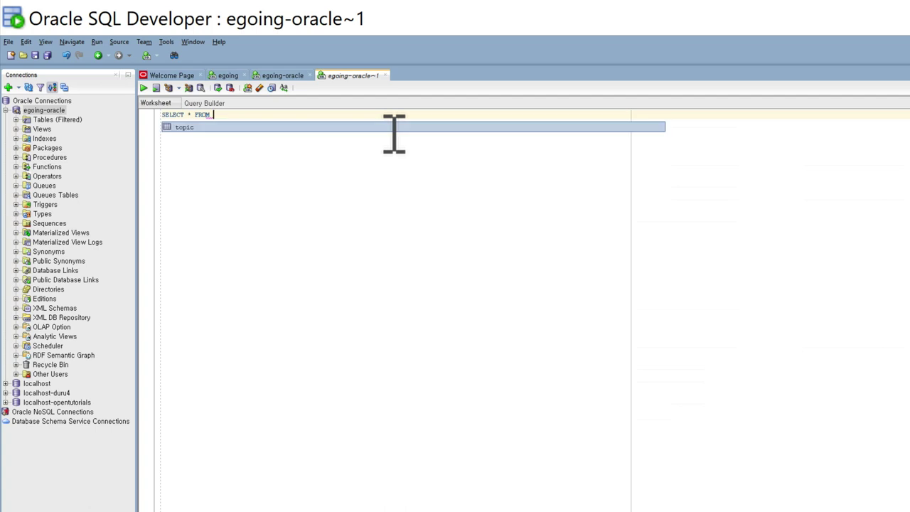
pyautogui.write('topic;')
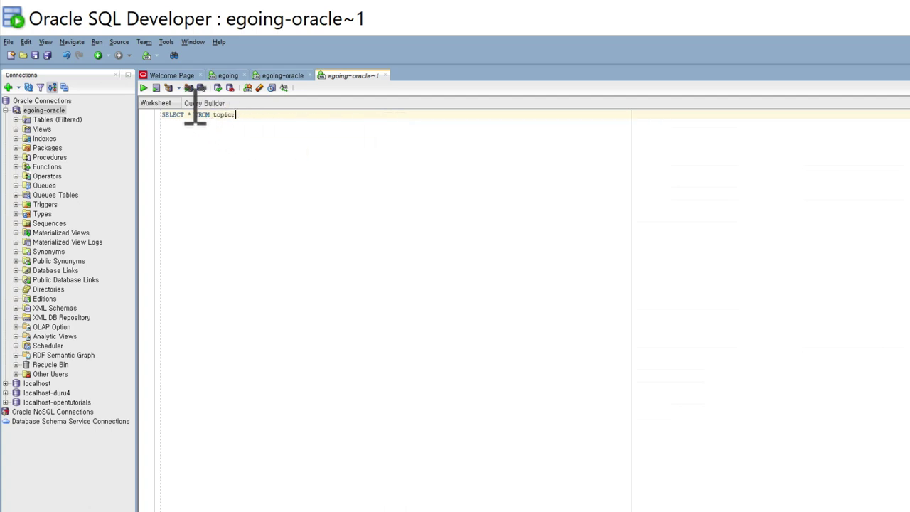
pyautogui.click(143, 87)
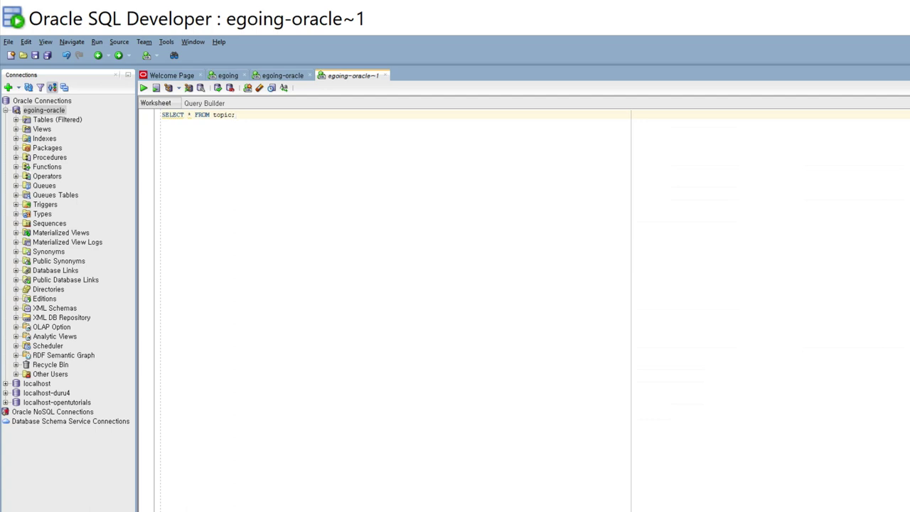
pyautogui.moveTo(361, 330); pyautogui.dragTo(360, 264)
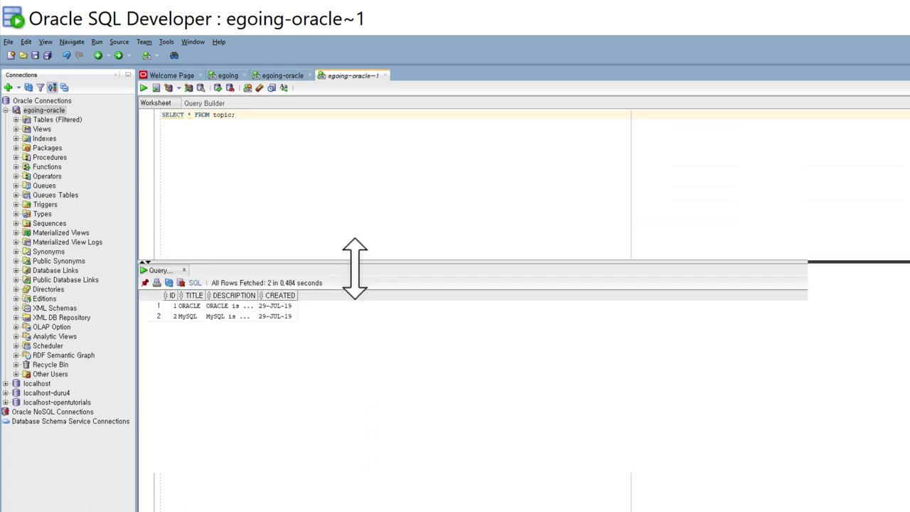